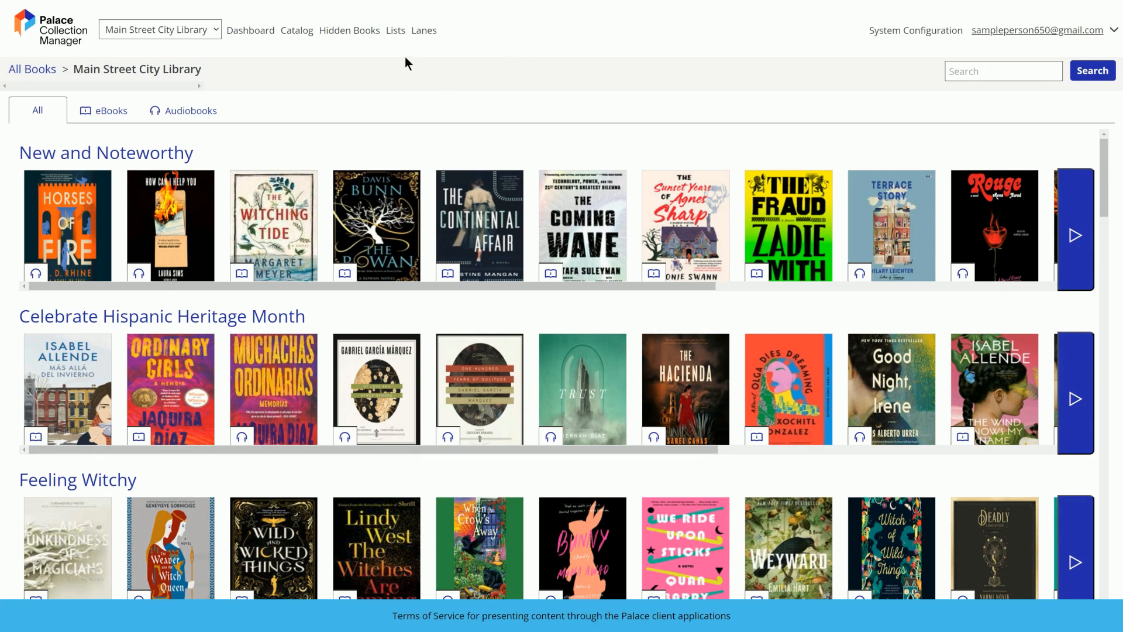
Start a new list in the library's list manager and review the collections available for automatic additions
click(397, 35)
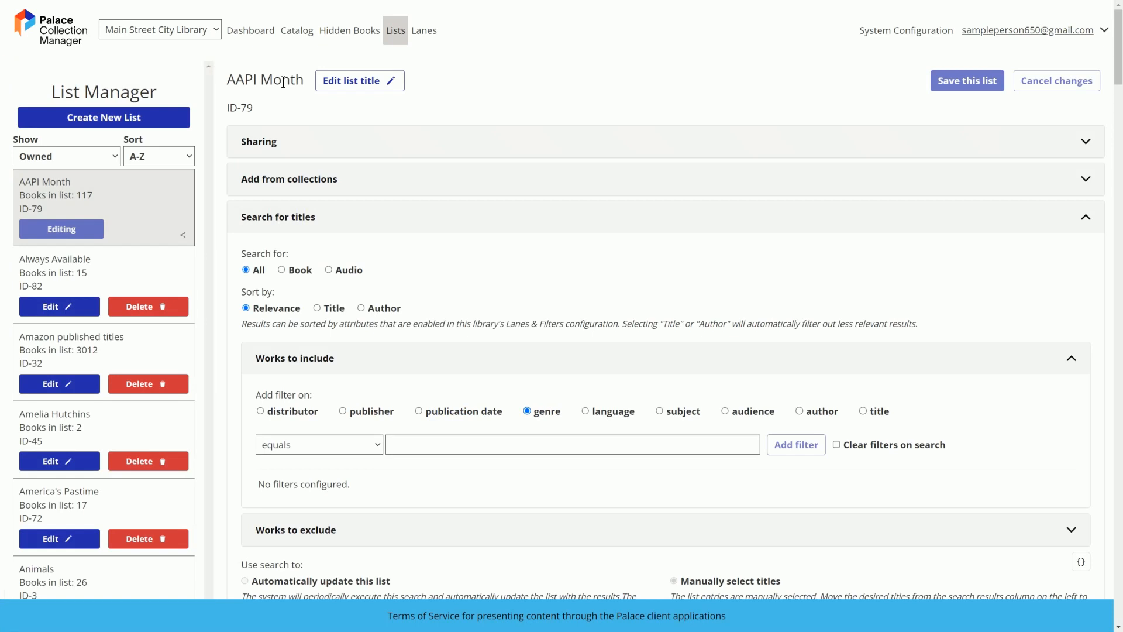
click(97, 156)
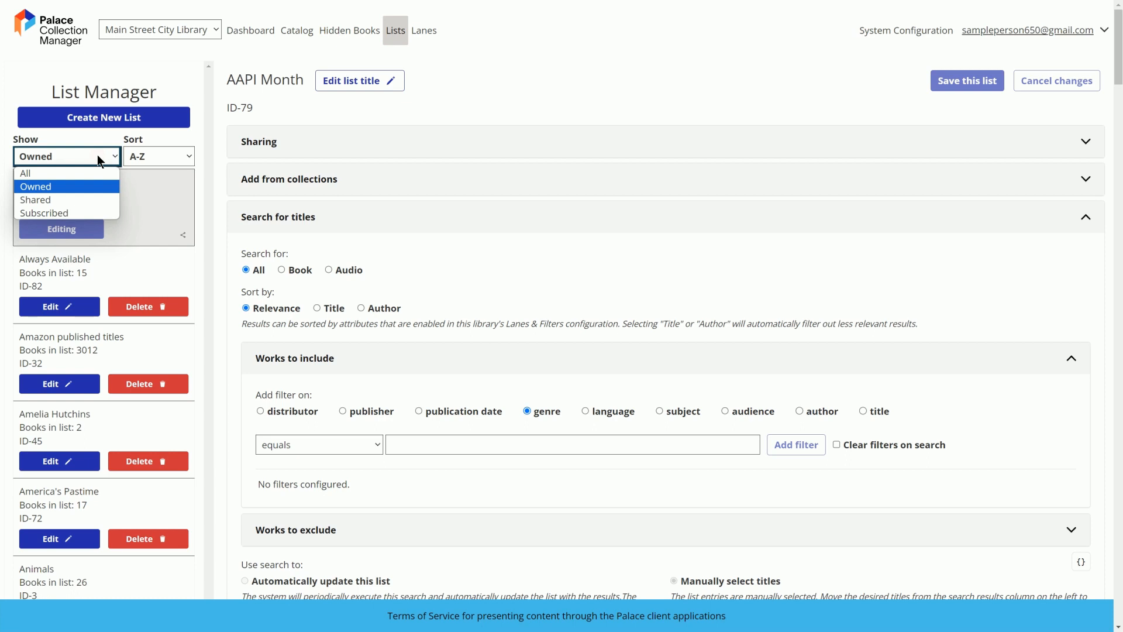
click(97, 156)
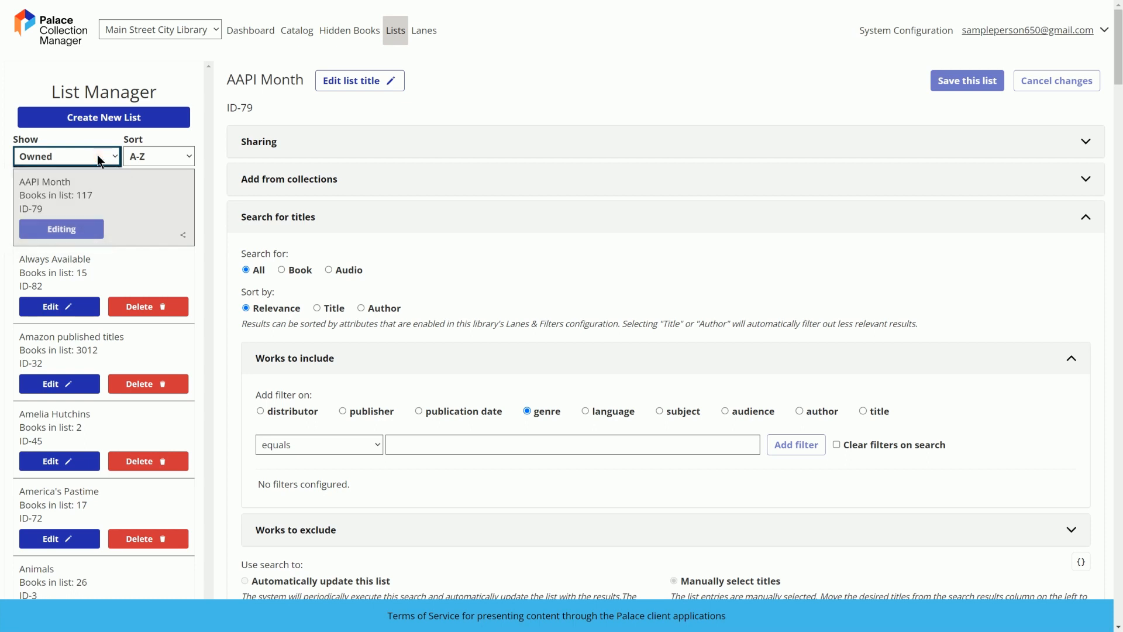
click(100, 119)
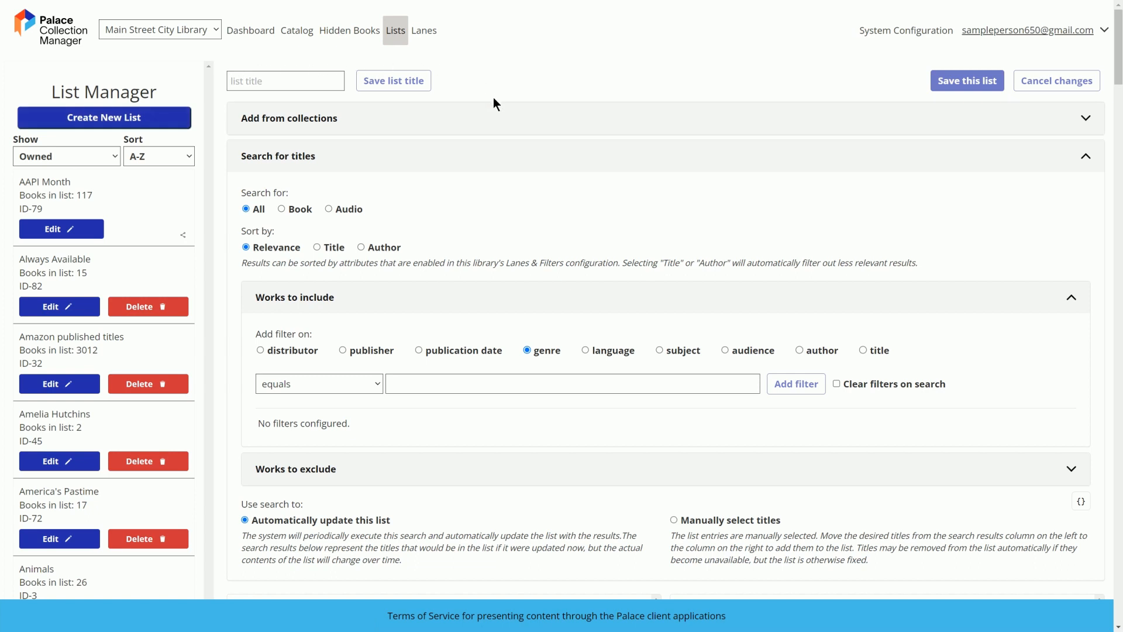
click(501, 122)
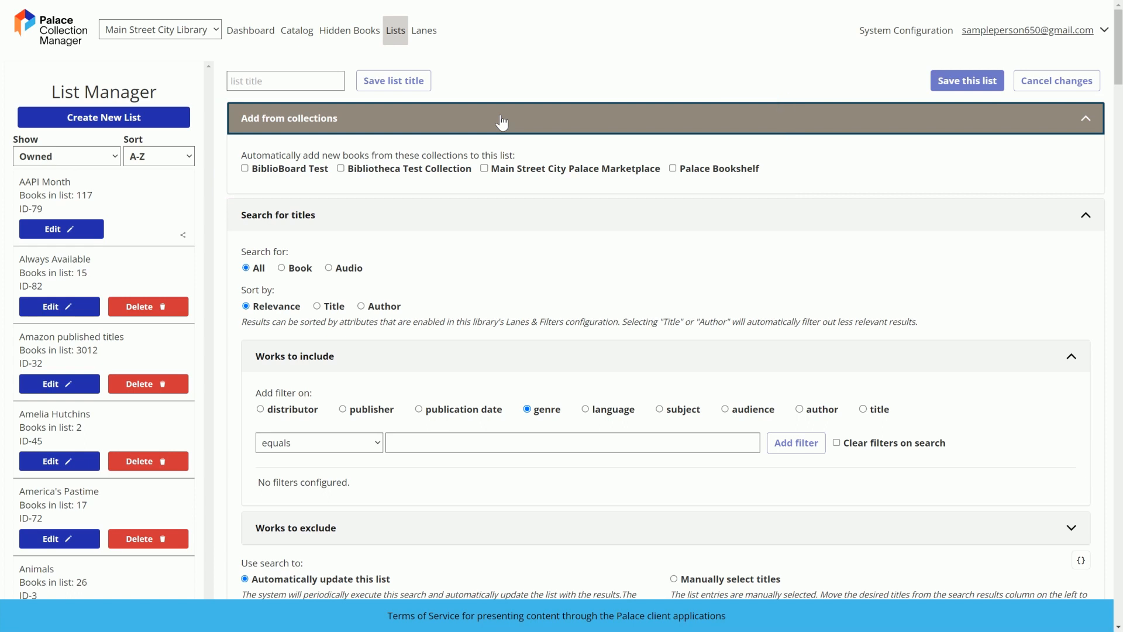
click(501, 120)
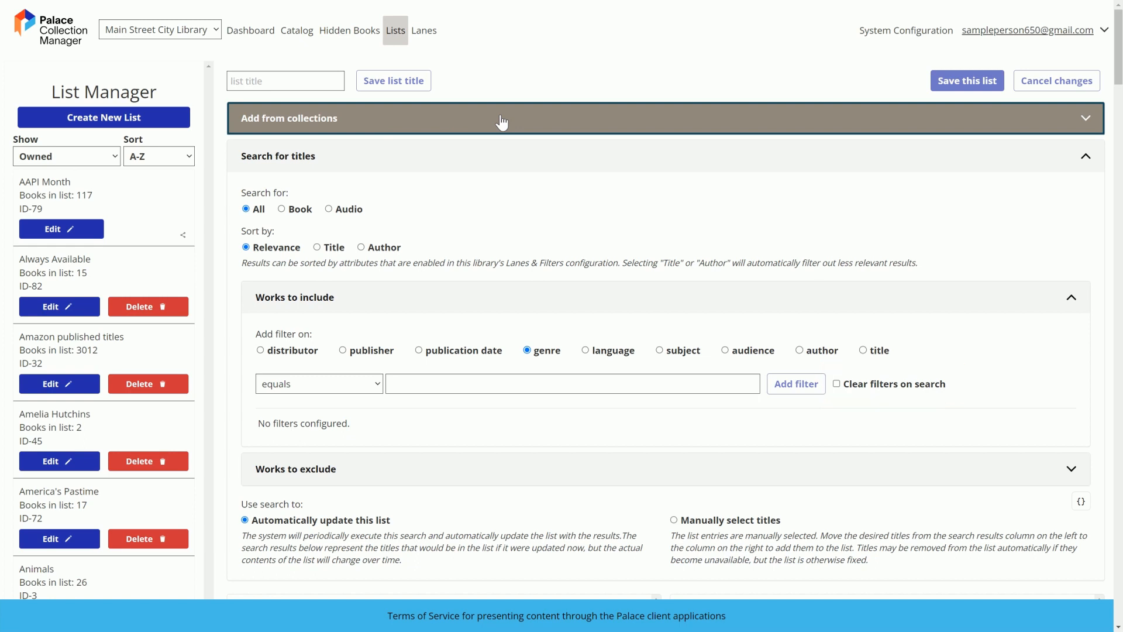
Add a filter to the works to include with genre equals mystery
click(367, 384)
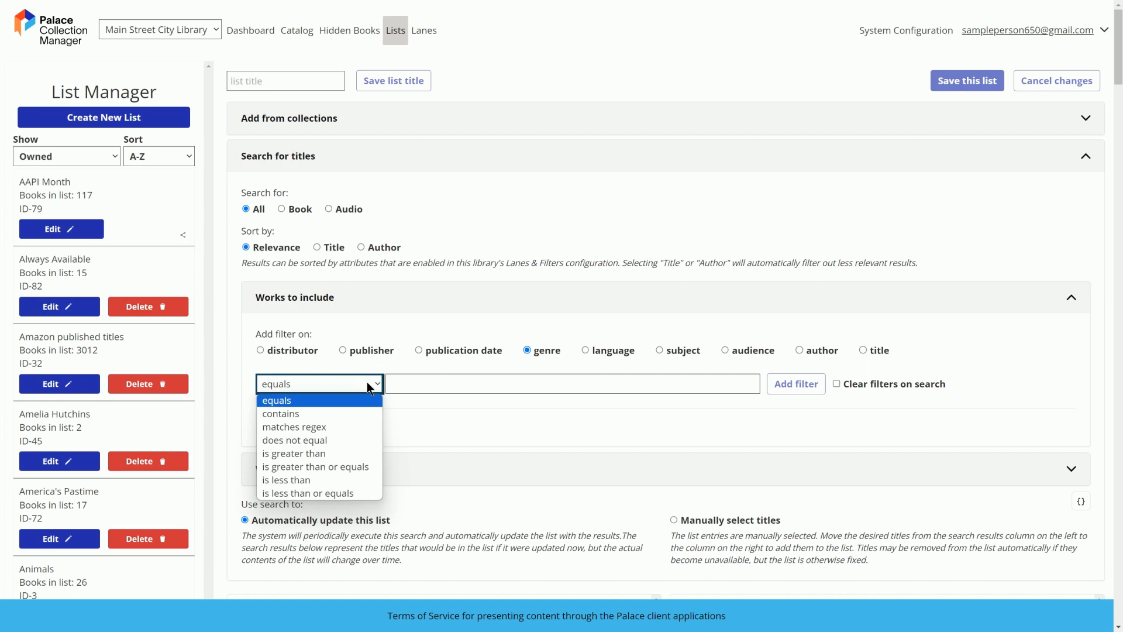
click(366, 385)
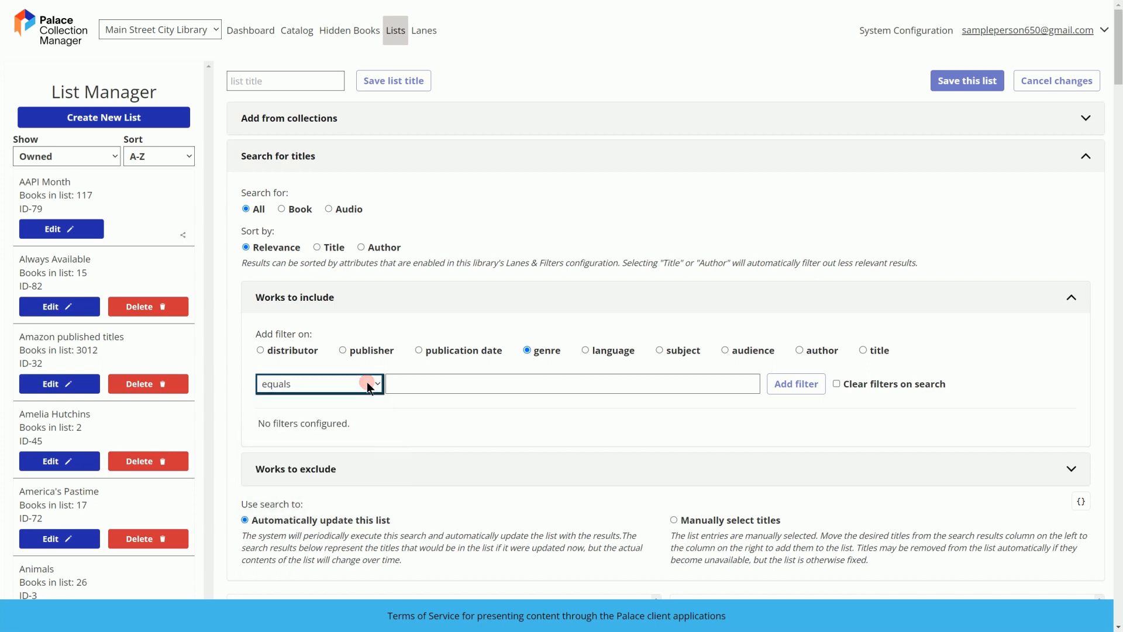
click(401, 385)
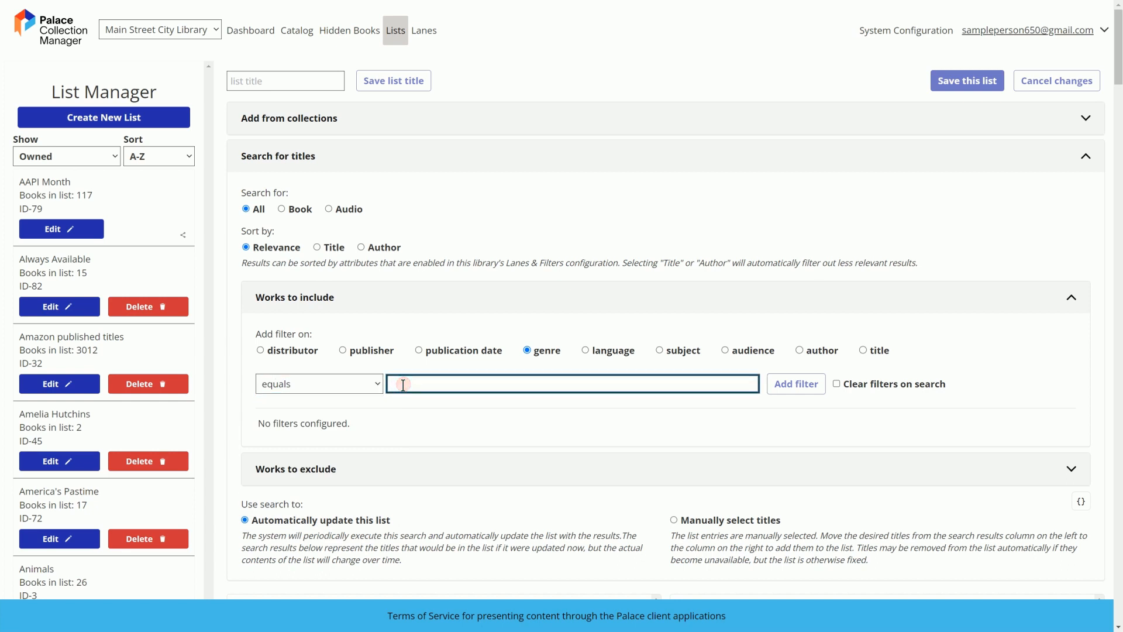
text(mystery)
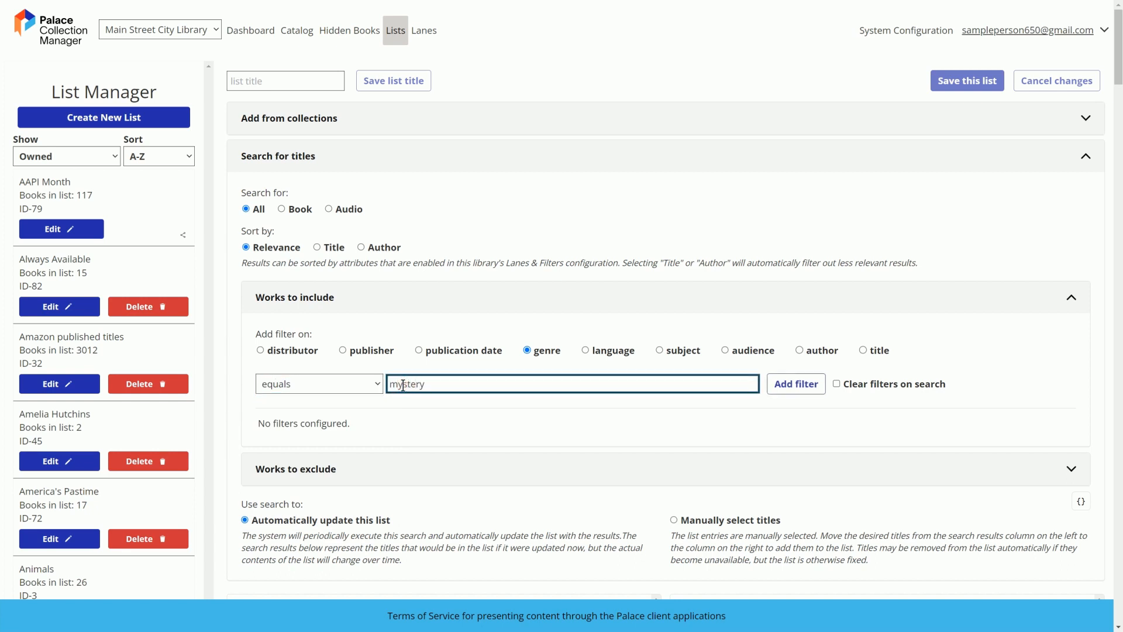
click(789, 386)
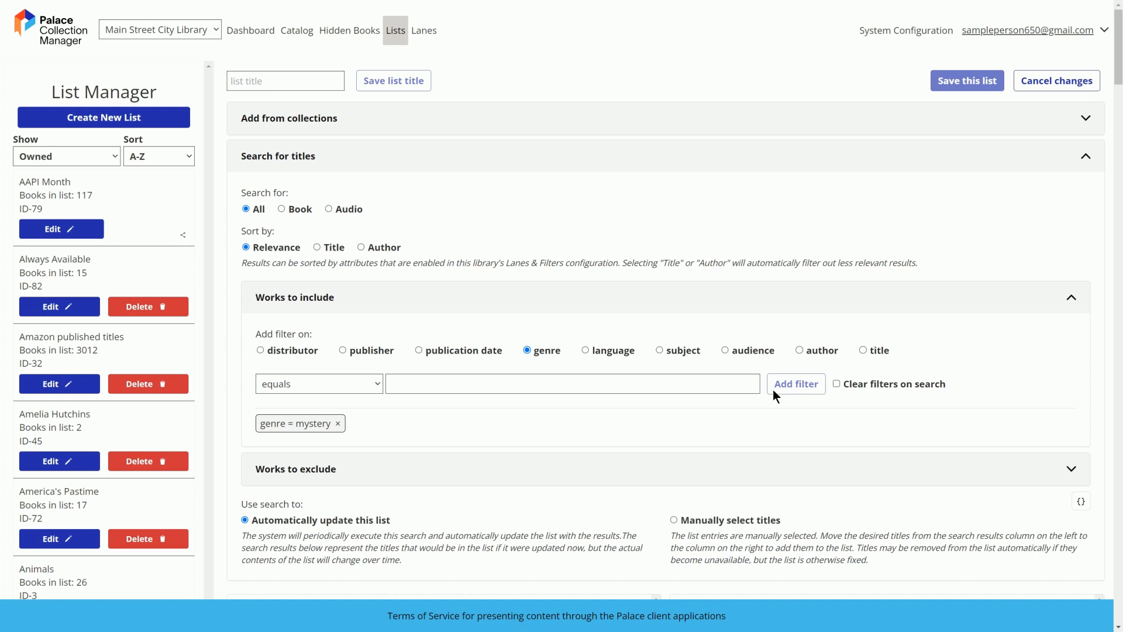
Add a second inclusion filter with language equals english, keeping the rule that all filters must be matched
click(617, 353)
click(496, 385)
text(english)
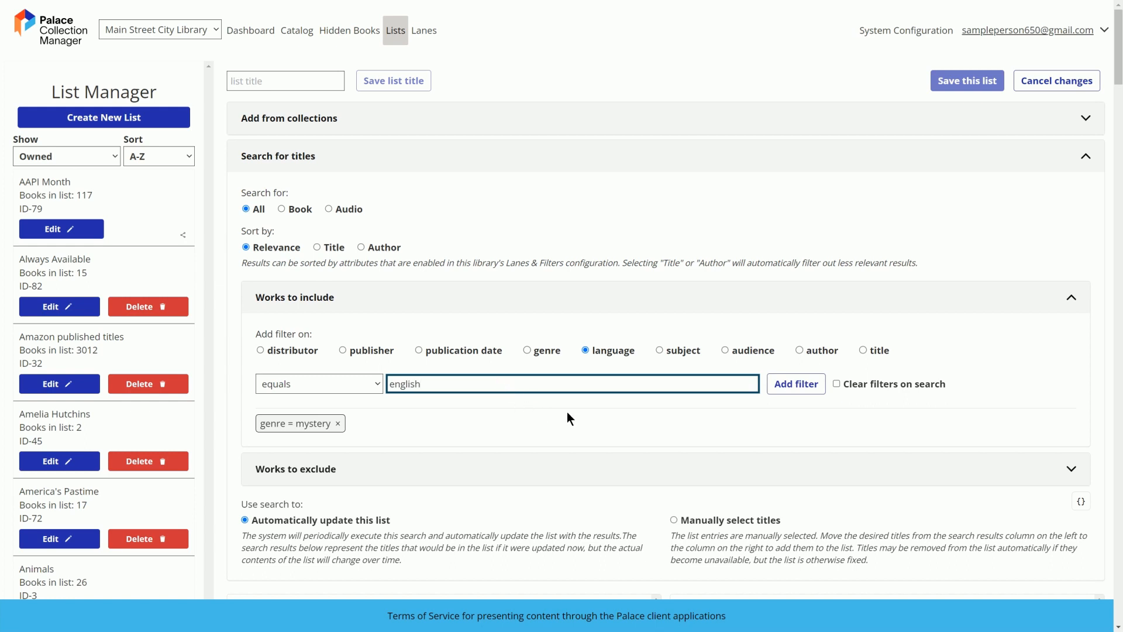
click(790, 386)
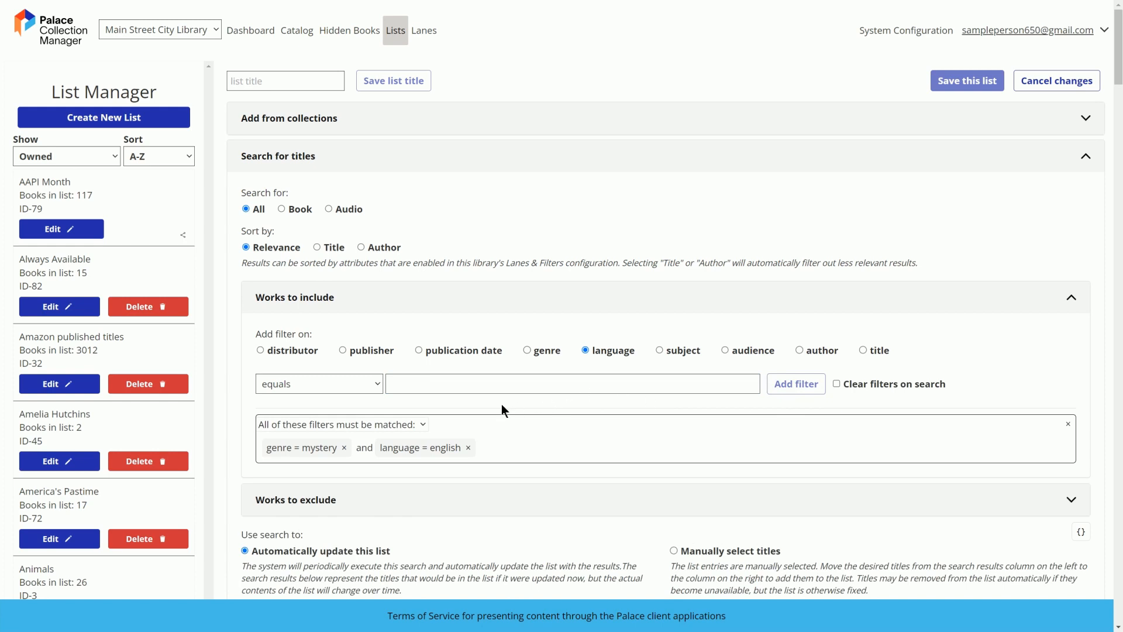
click(422, 425)
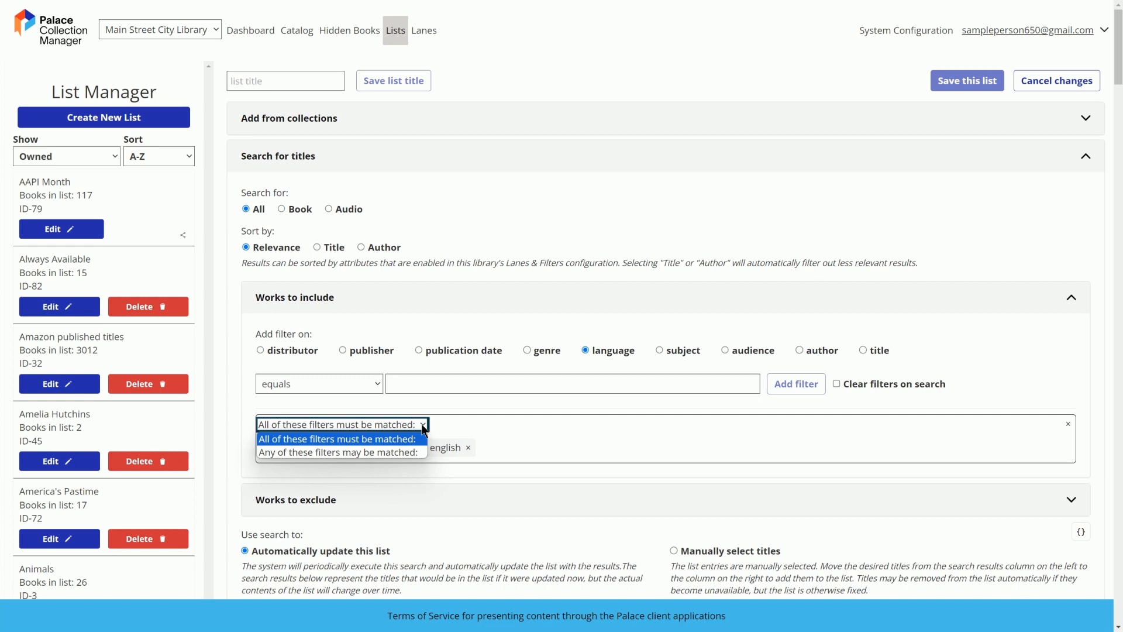
click(422, 425)
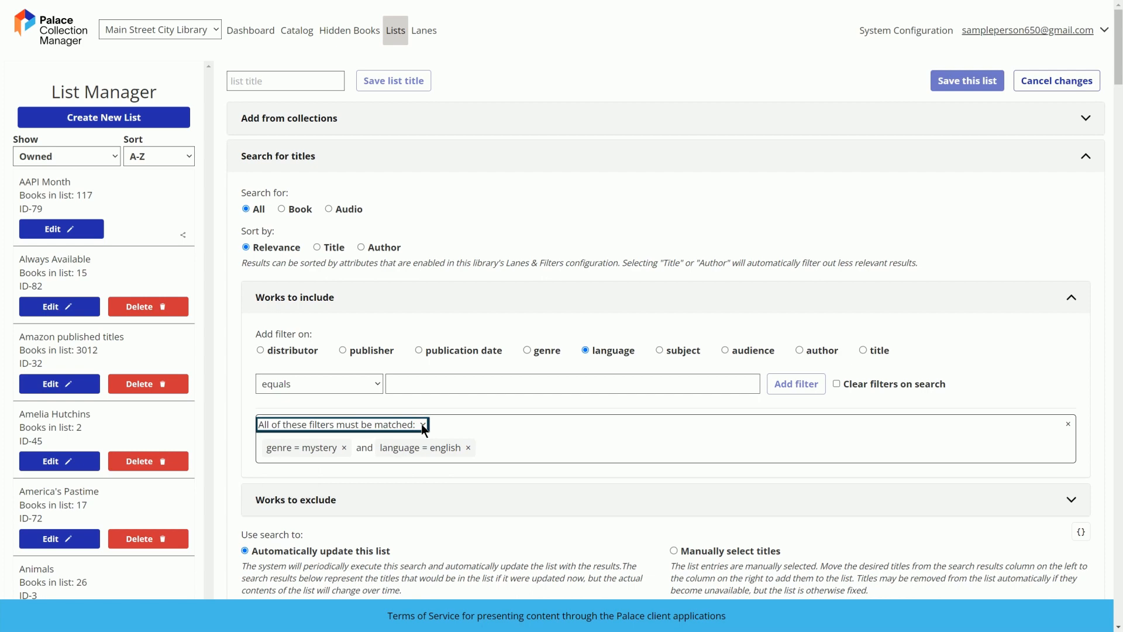
Review the filter options for works to exclude and set the search to manually select titles
scroll(424, 429, down, 4)
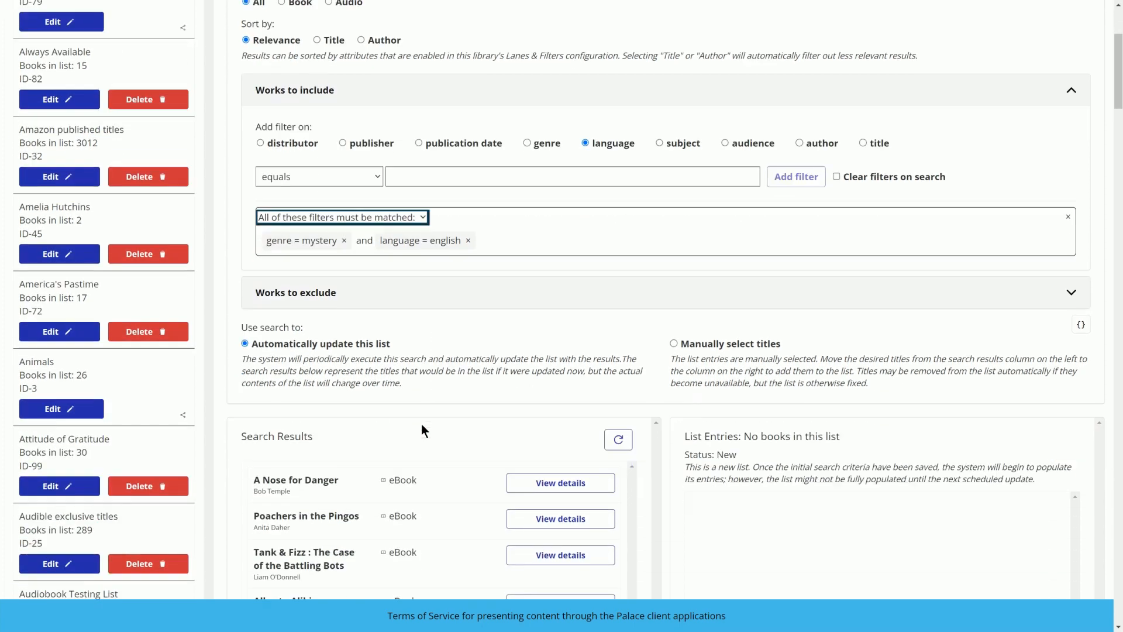
click(441, 265)
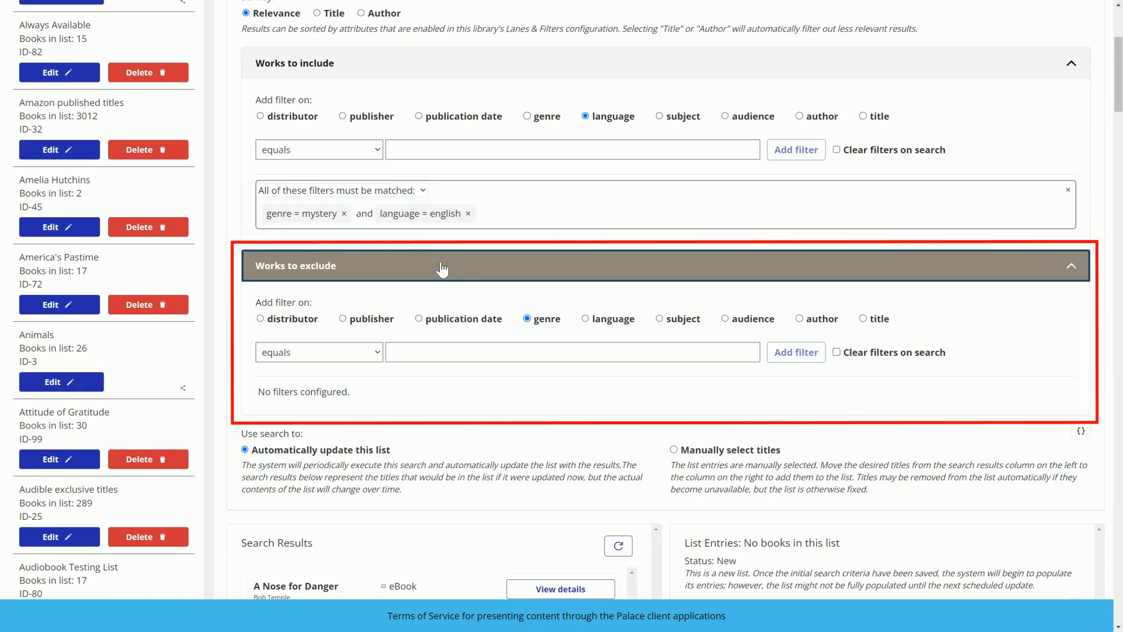
click(442, 266)
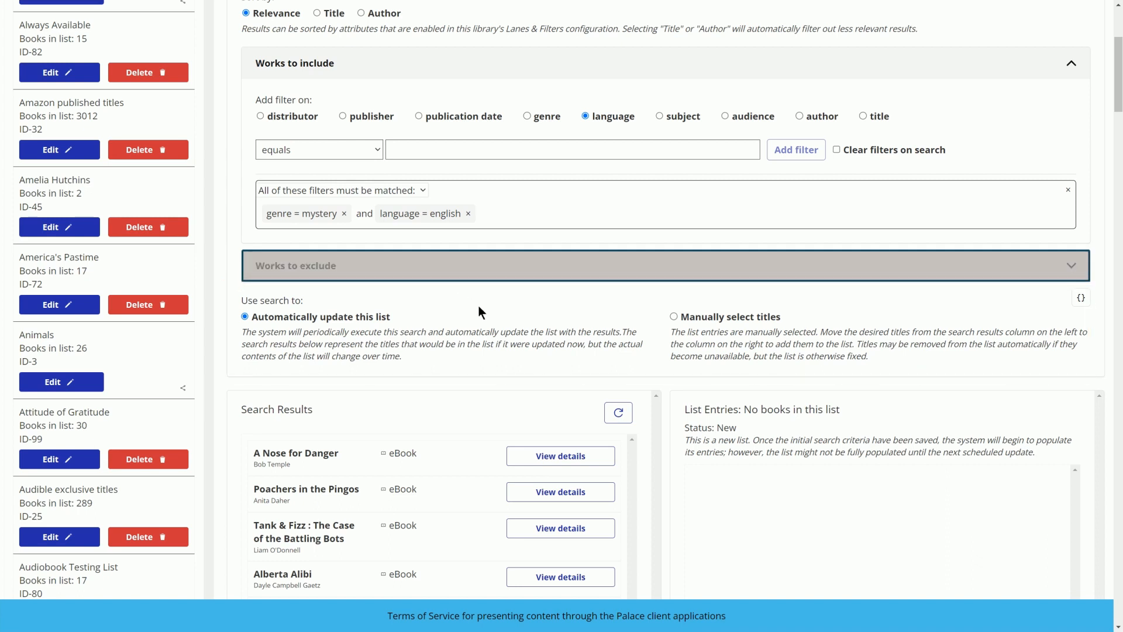
click(702, 318)
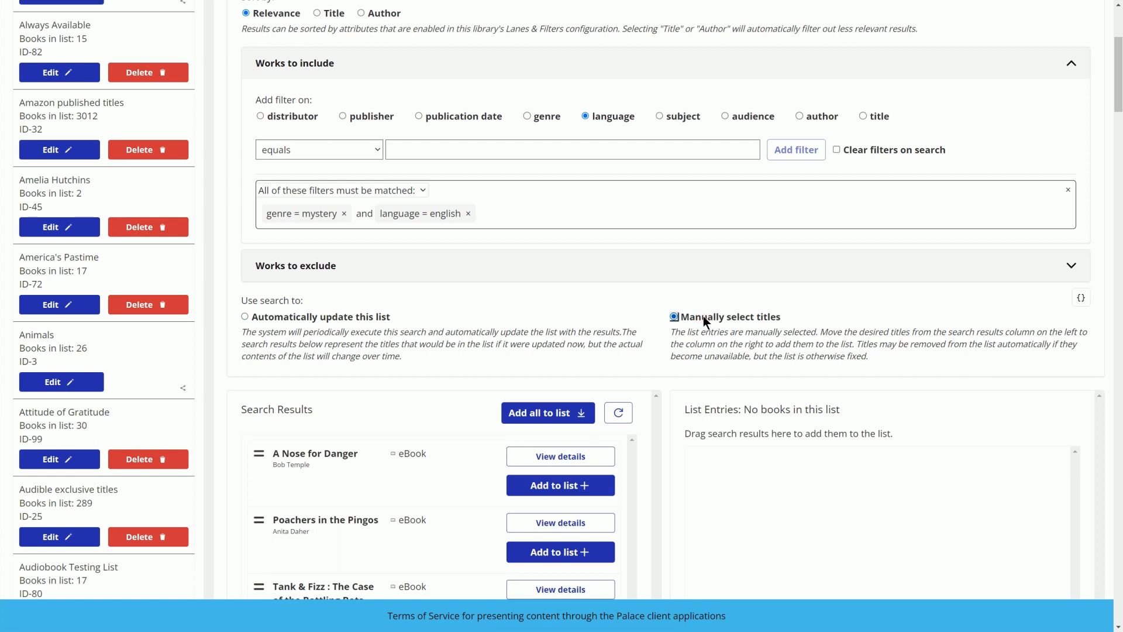
Add the search results A Nose for Danger, Tank & Fizz : The Case of the Battling Bots, and Bio-Pirate to the list entries
scroll(703, 316, down, 5)
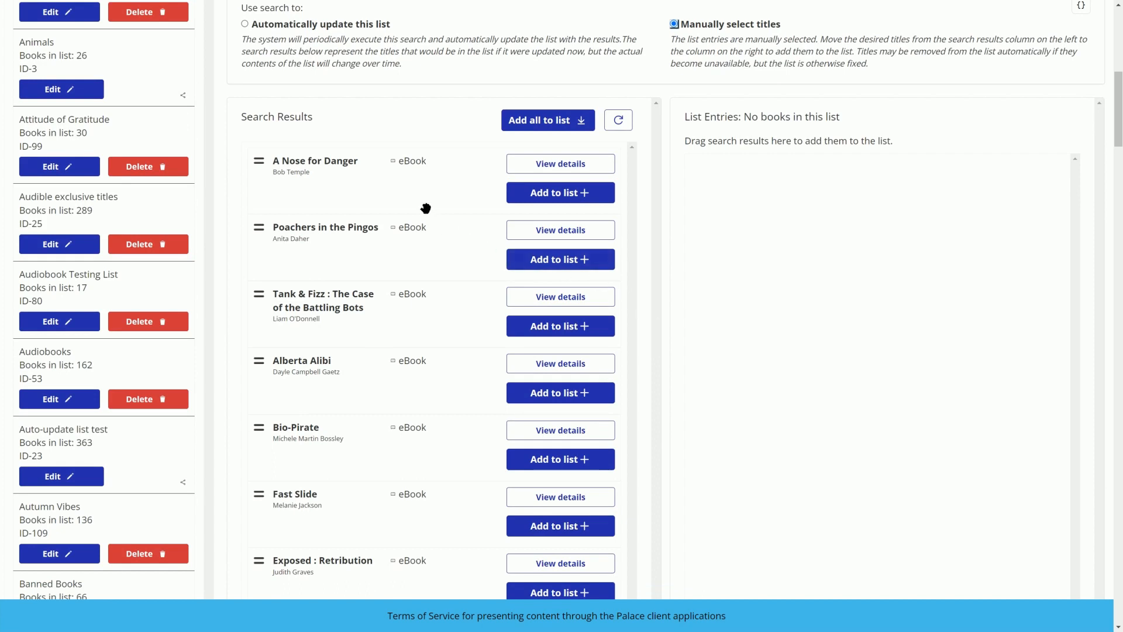
drag(422, 174, 882, 191)
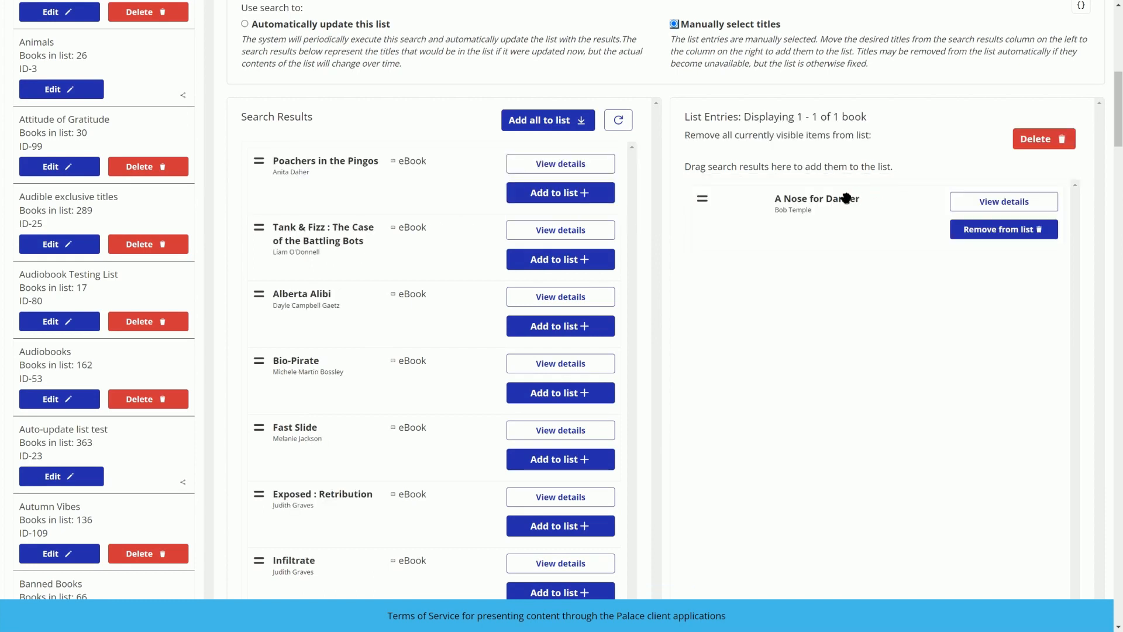
click(574, 261)
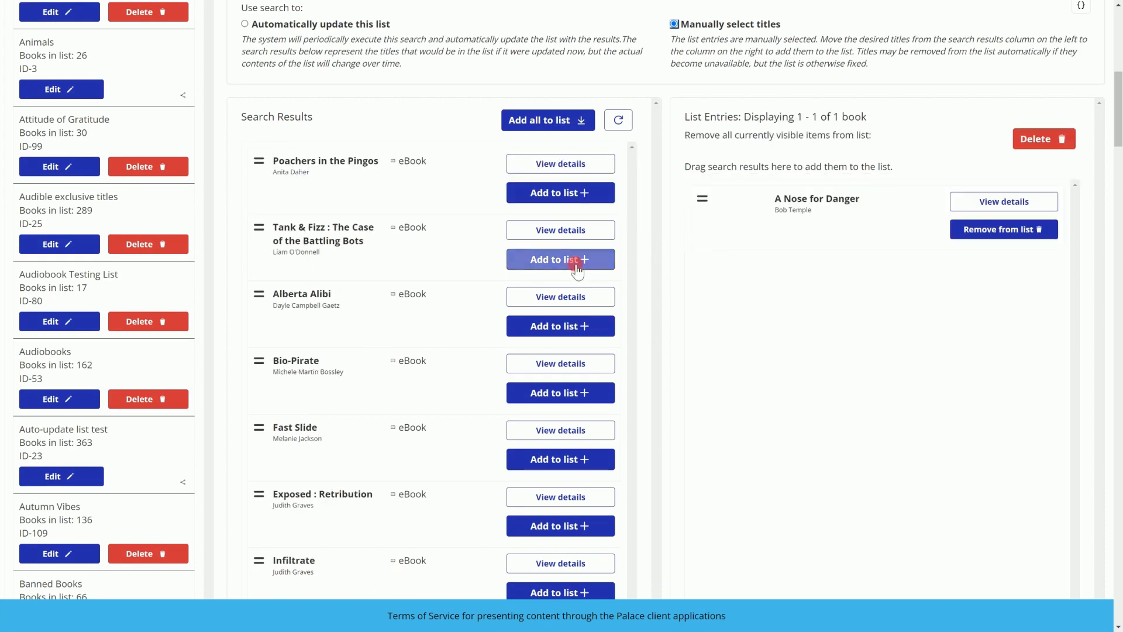
click(574, 325)
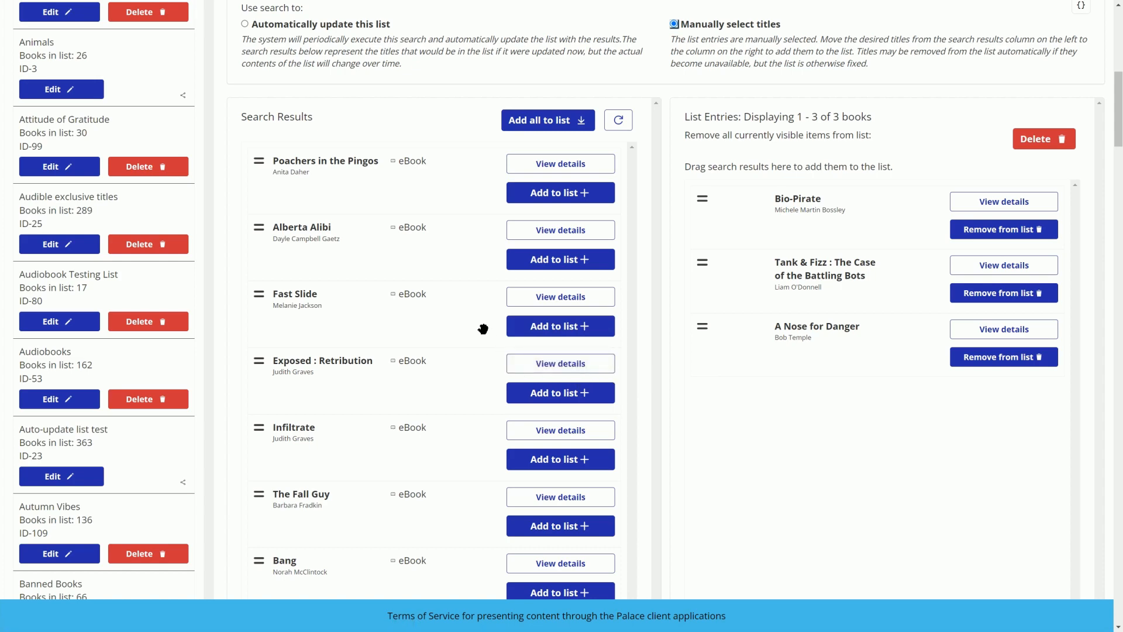
Title the new list Mysteries and save the list
scroll(483, 329, up, 10)
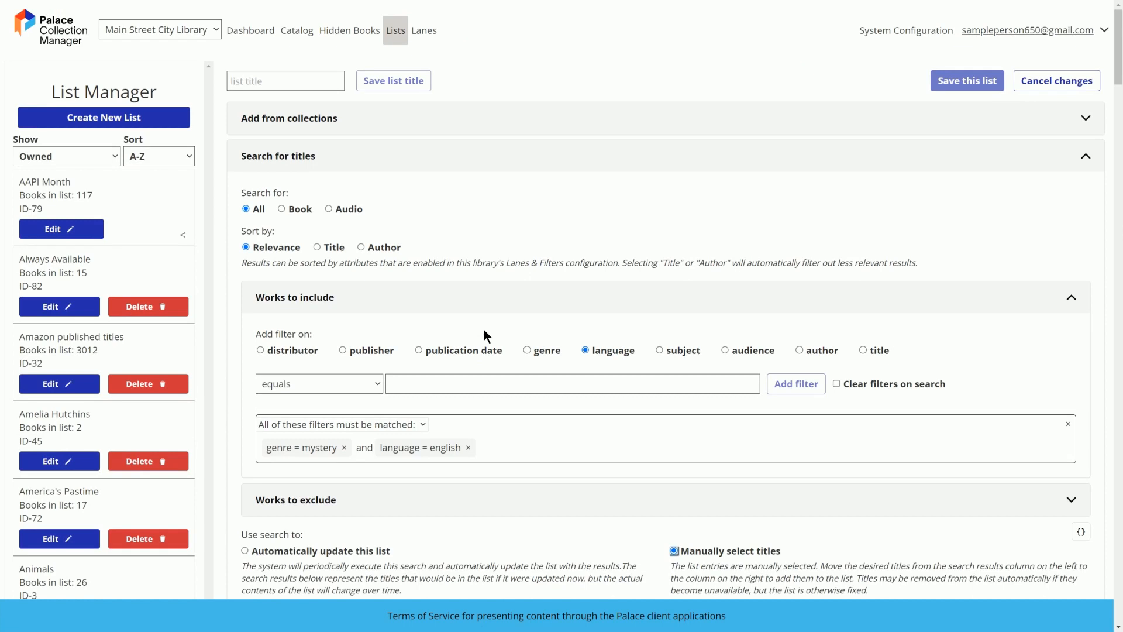
click(284, 82)
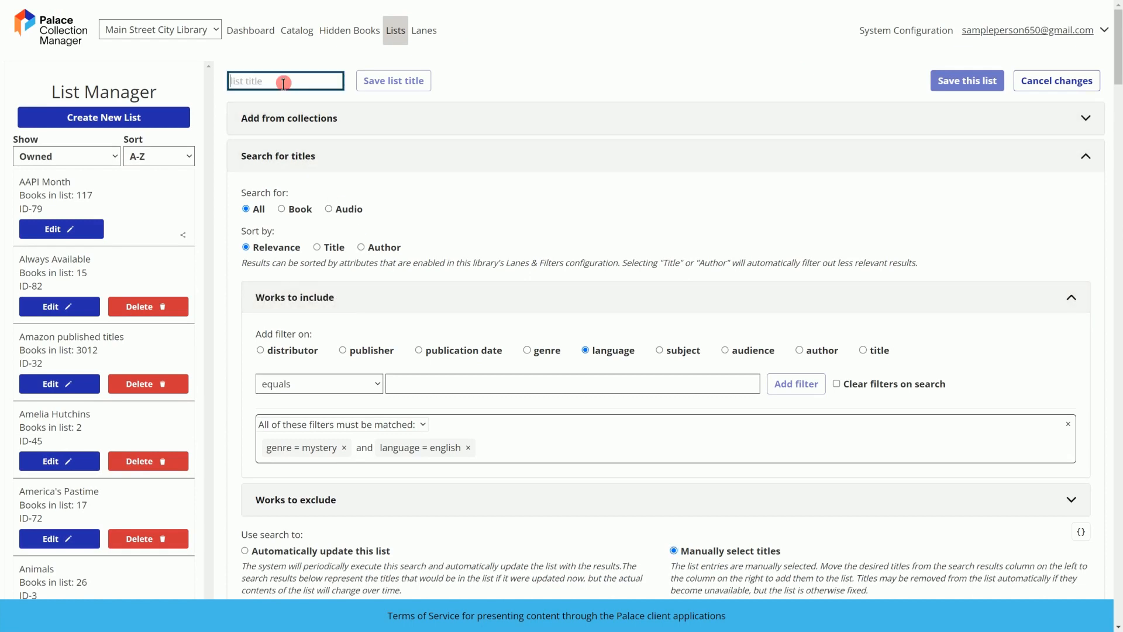
text(Mysterie)
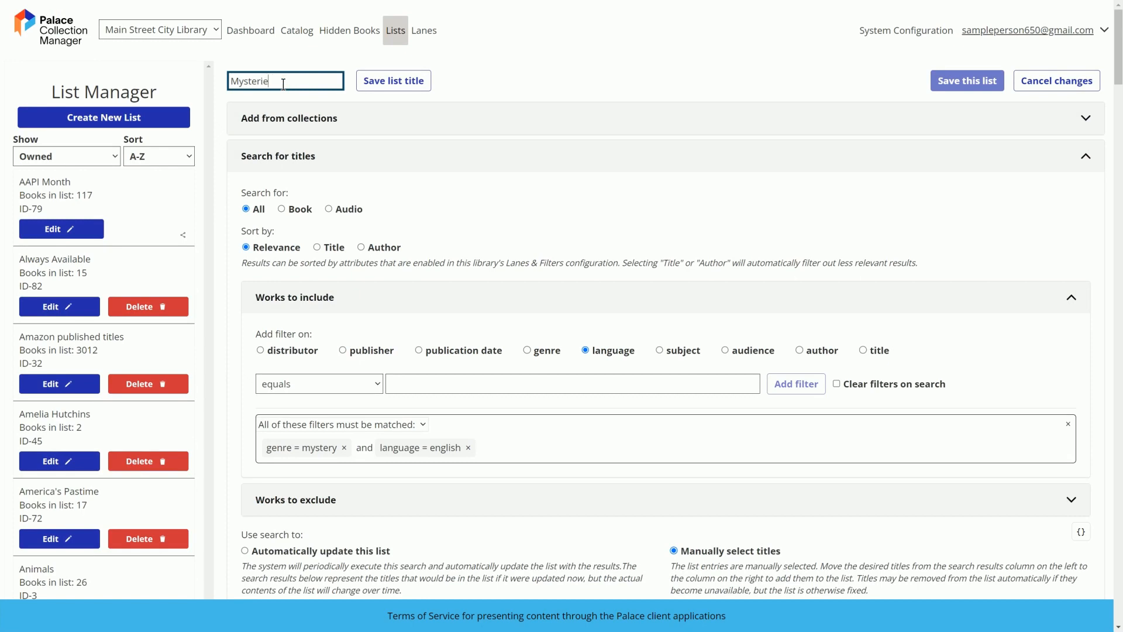
text(s)
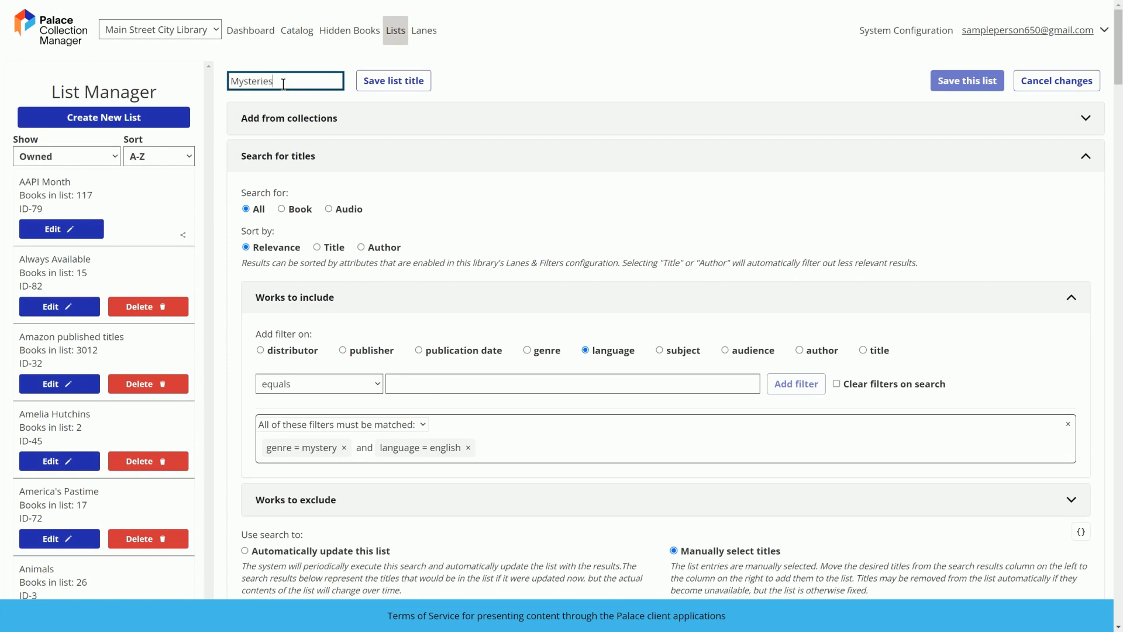
click(398, 84)
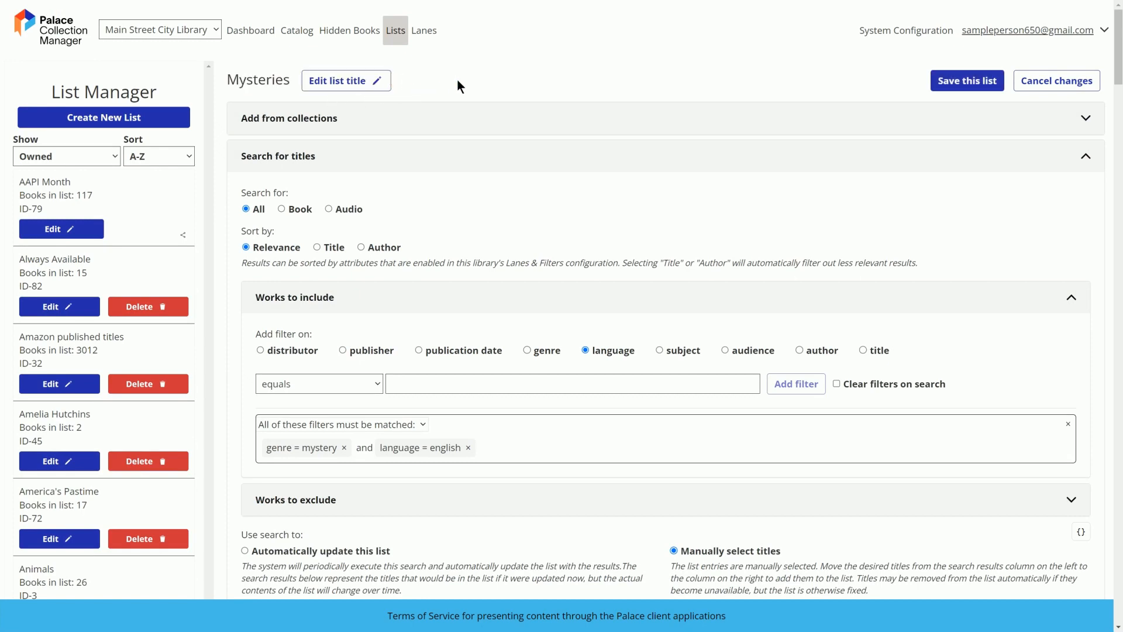
click(948, 83)
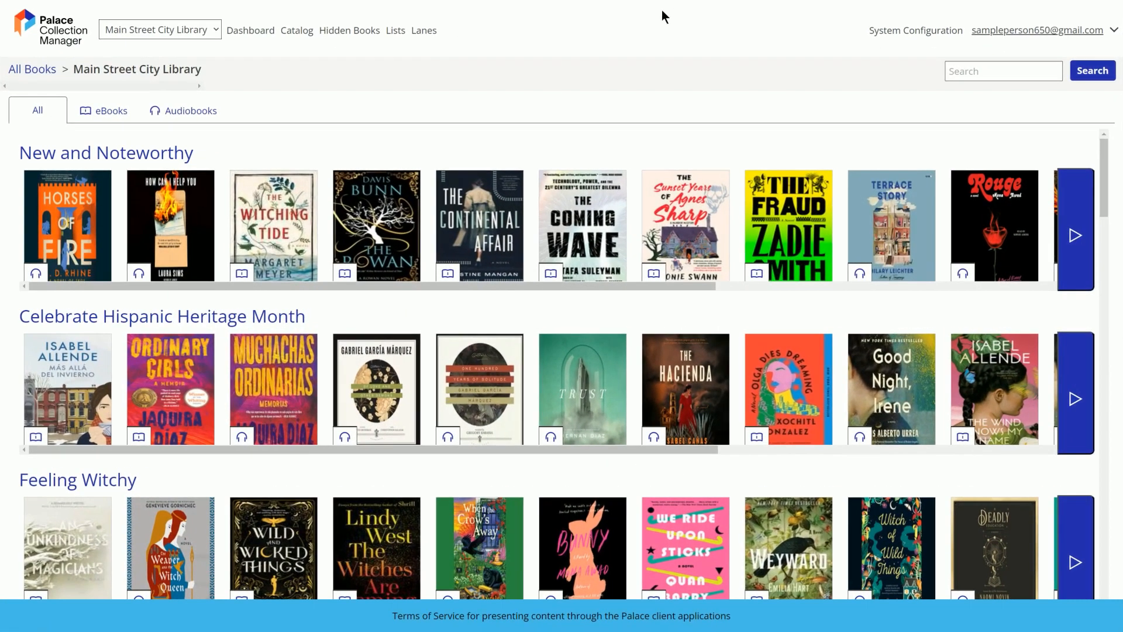
Reopen the Mysteries list for editing and add an inclusion filter with title contains dracula
click(393, 33)
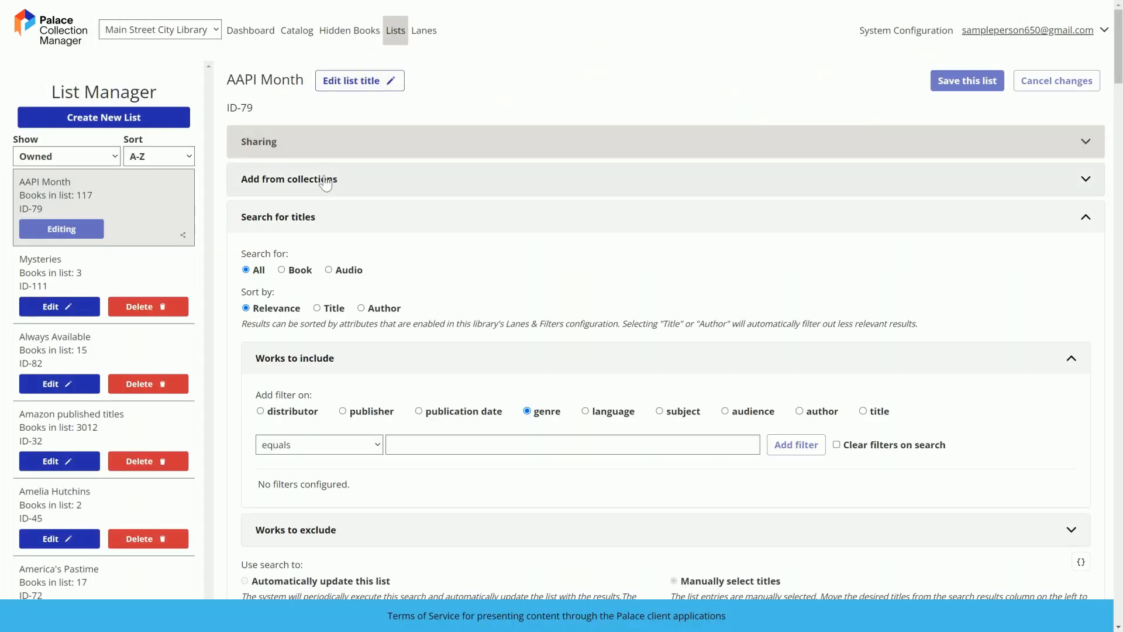
click(58, 305)
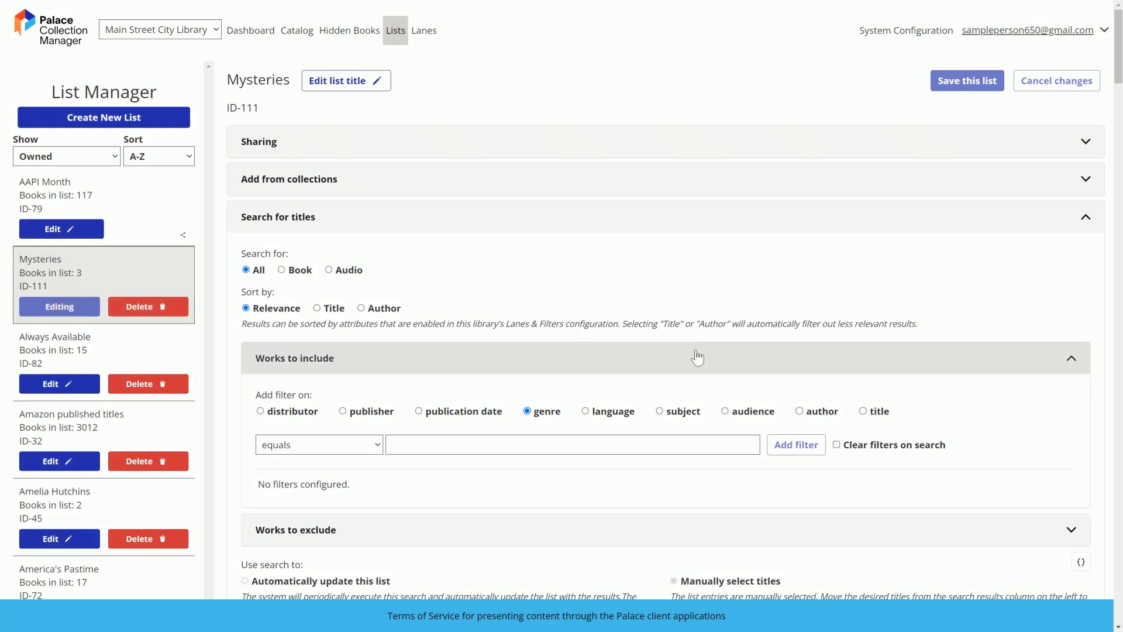
click(865, 412)
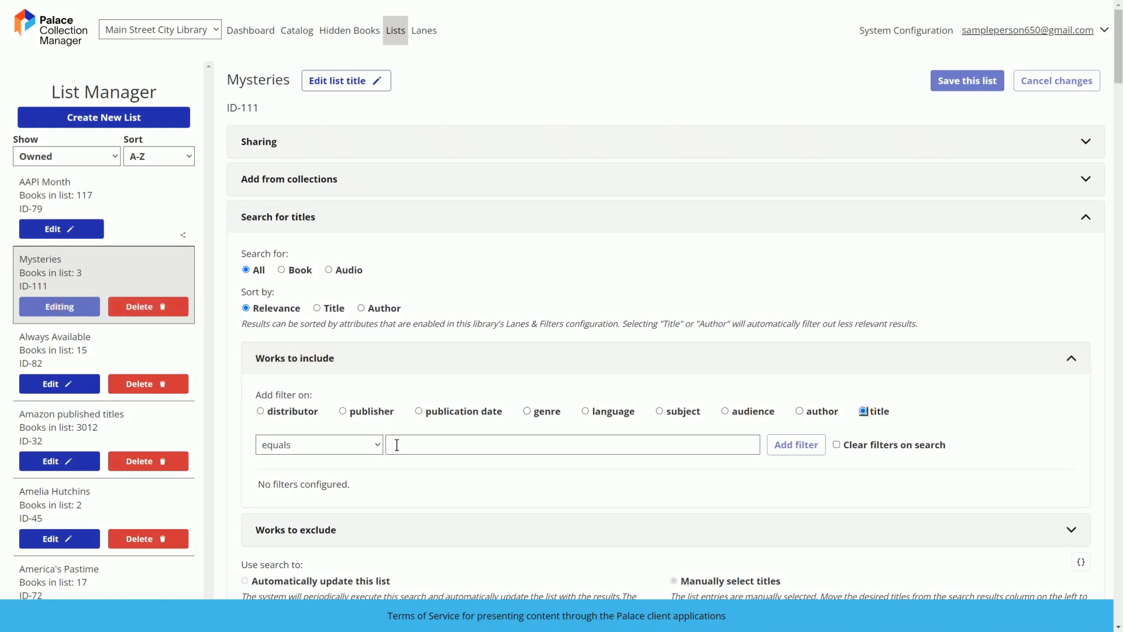
click(348, 448)
click(343, 472)
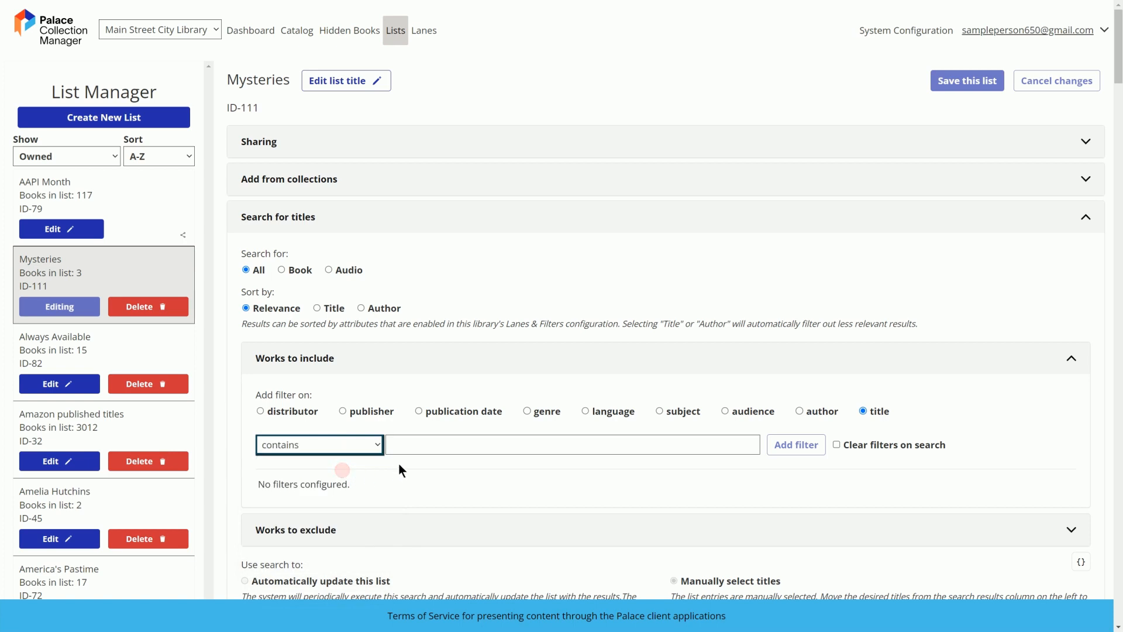
click(417, 445)
text(dracula)
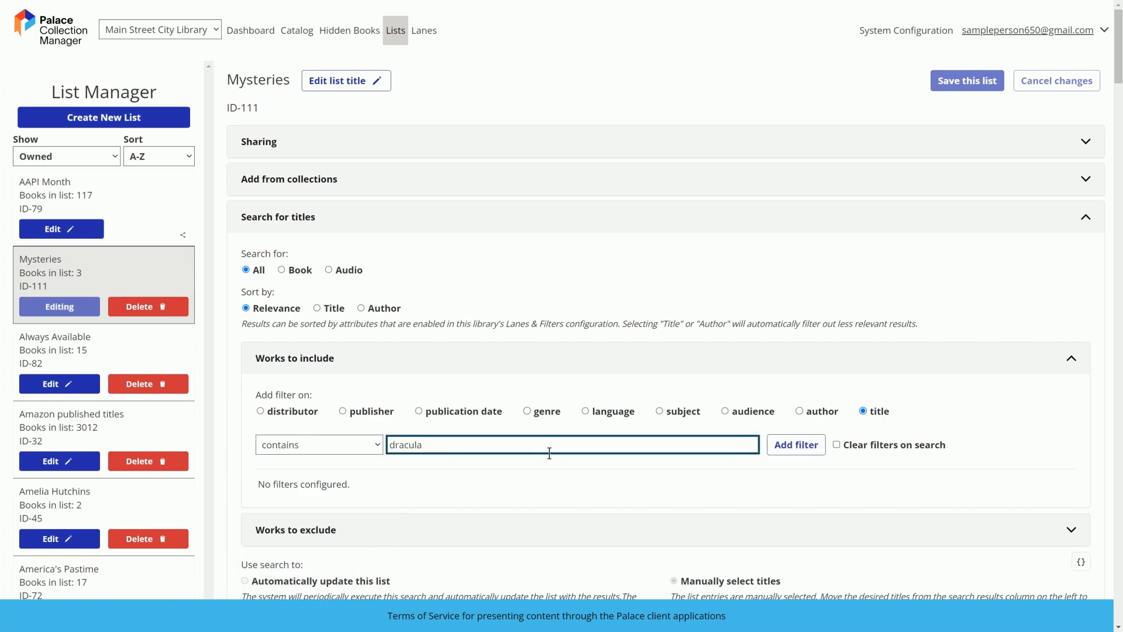
click(809, 446)
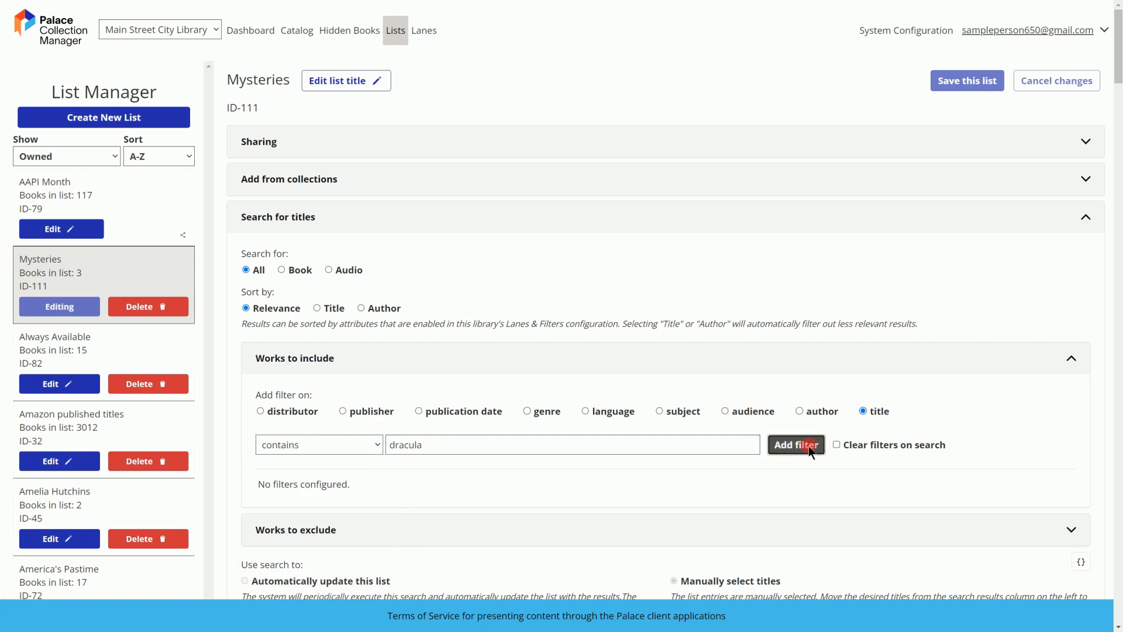
Add the first Bram Stoker eBook titled exactly Dracula from the search results to the Mysteries list and save the list
scroll(808, 447, down, 8)
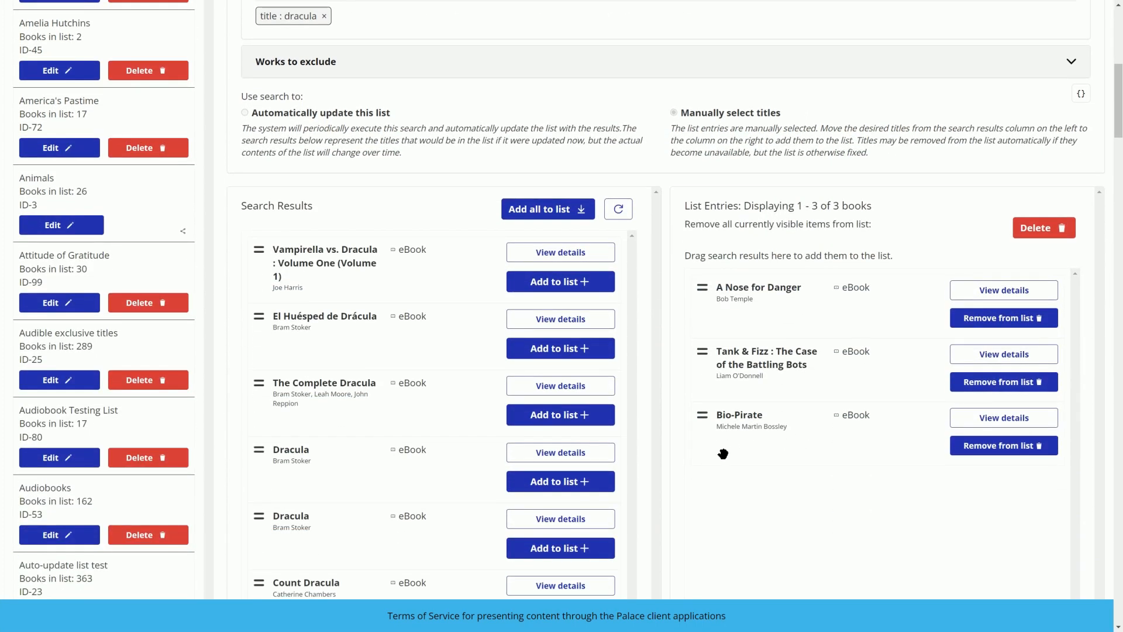
click(584, 482)
scroll(644, 462, up, 8)
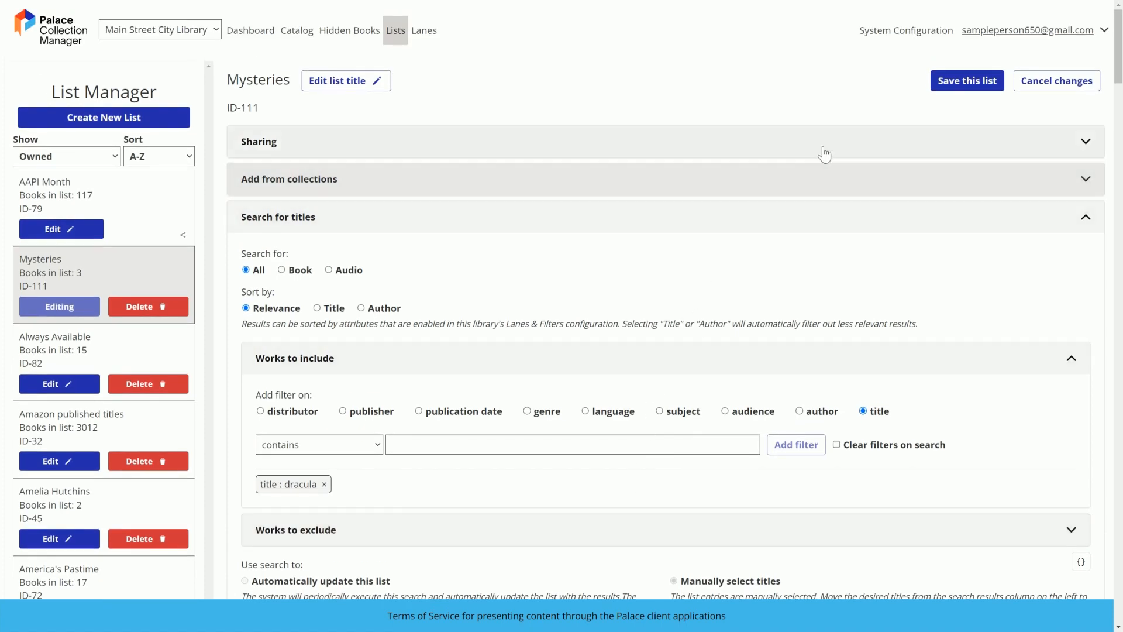
click(951, 83)
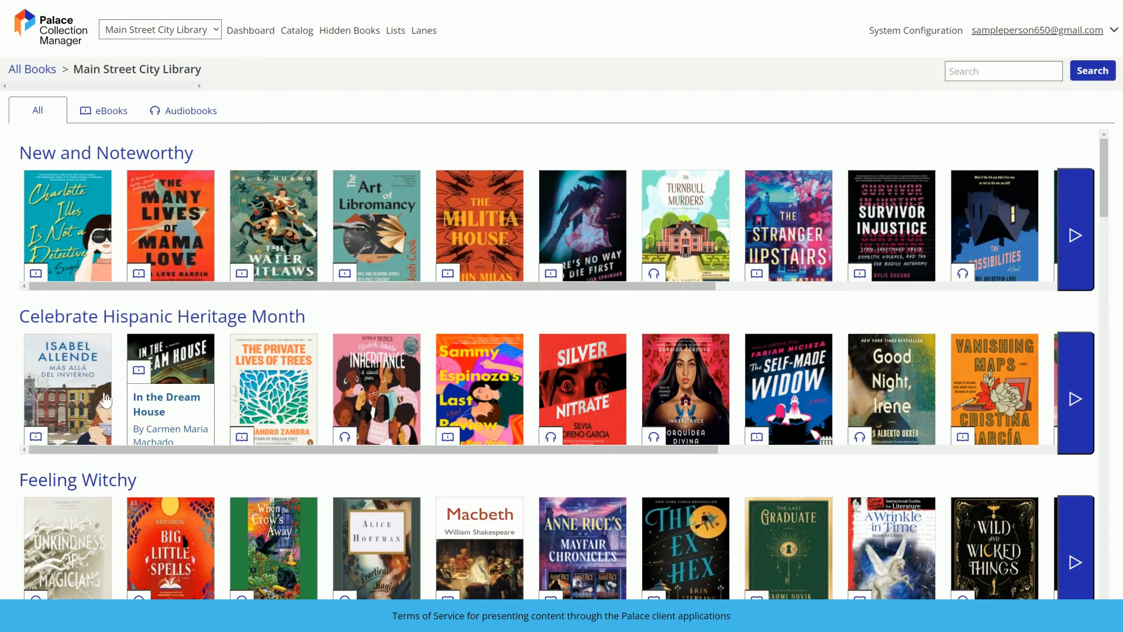
Open the catalog book Más allá del invierno under Celebrate Hispanic Heritage Month and add it to the existing Mysteries list
click(58, 403)
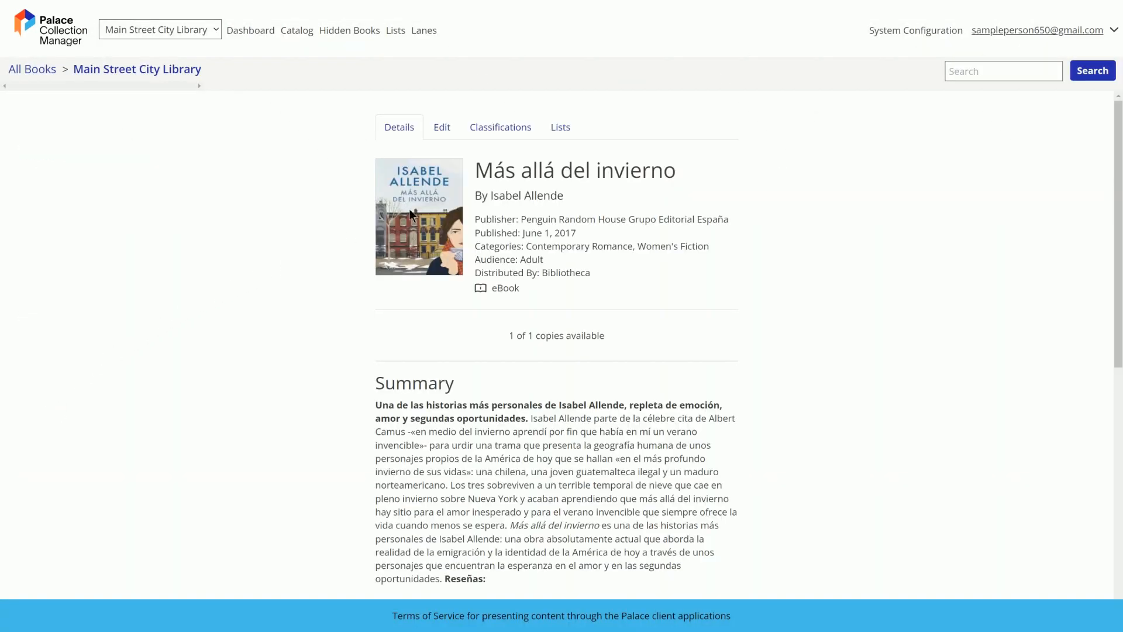
click(572, 136)
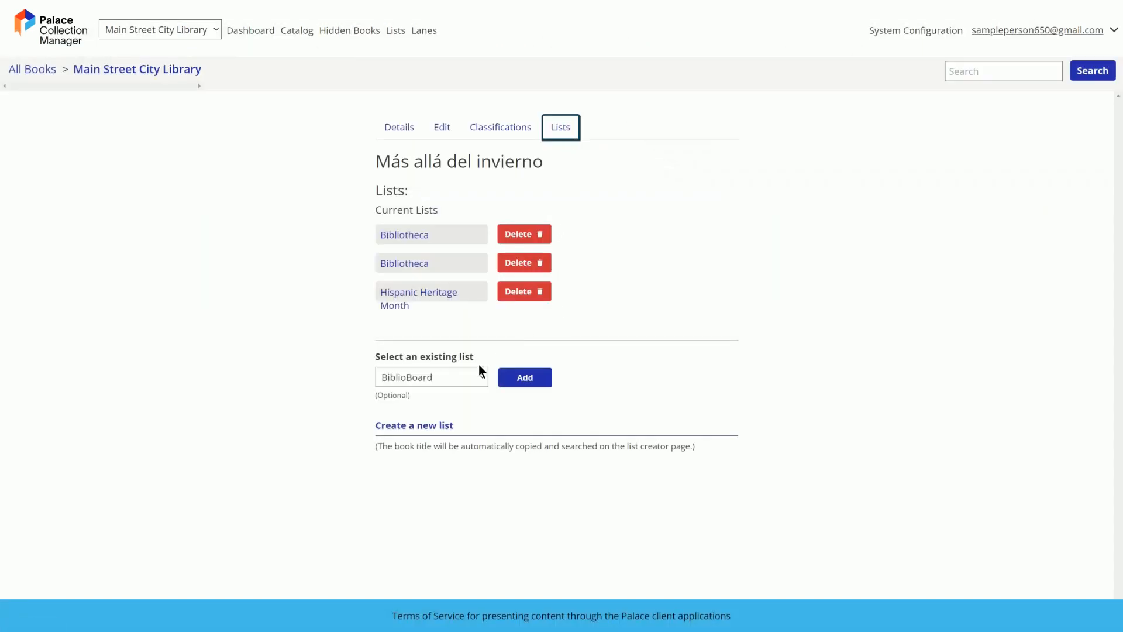
click(465, 378)
scroll(468, 491, down, 5)
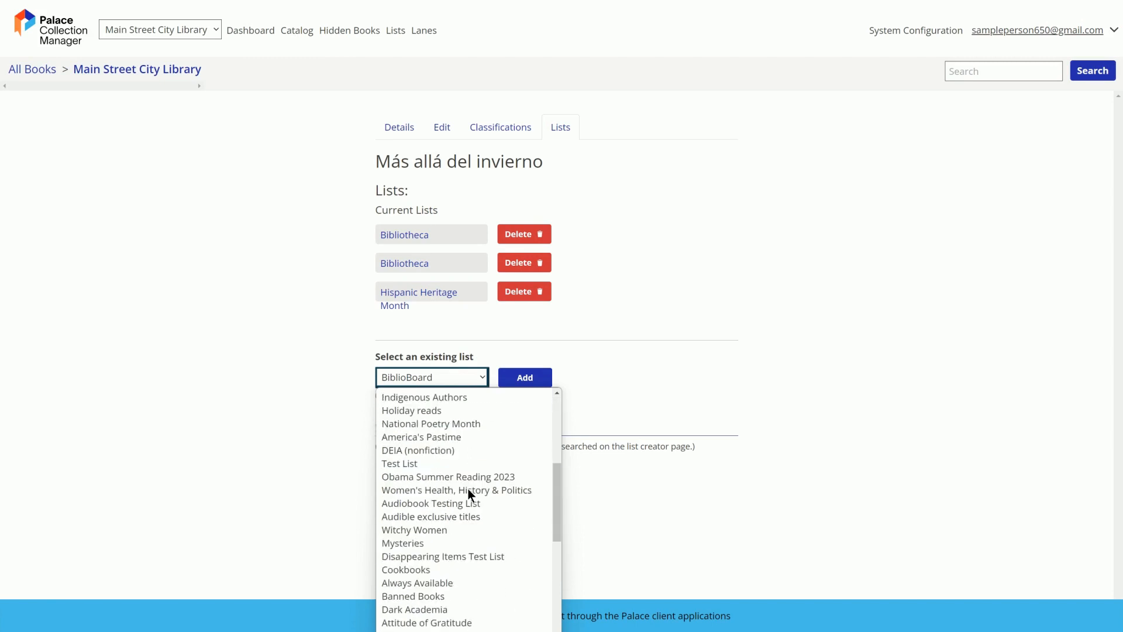
click(454, 531)
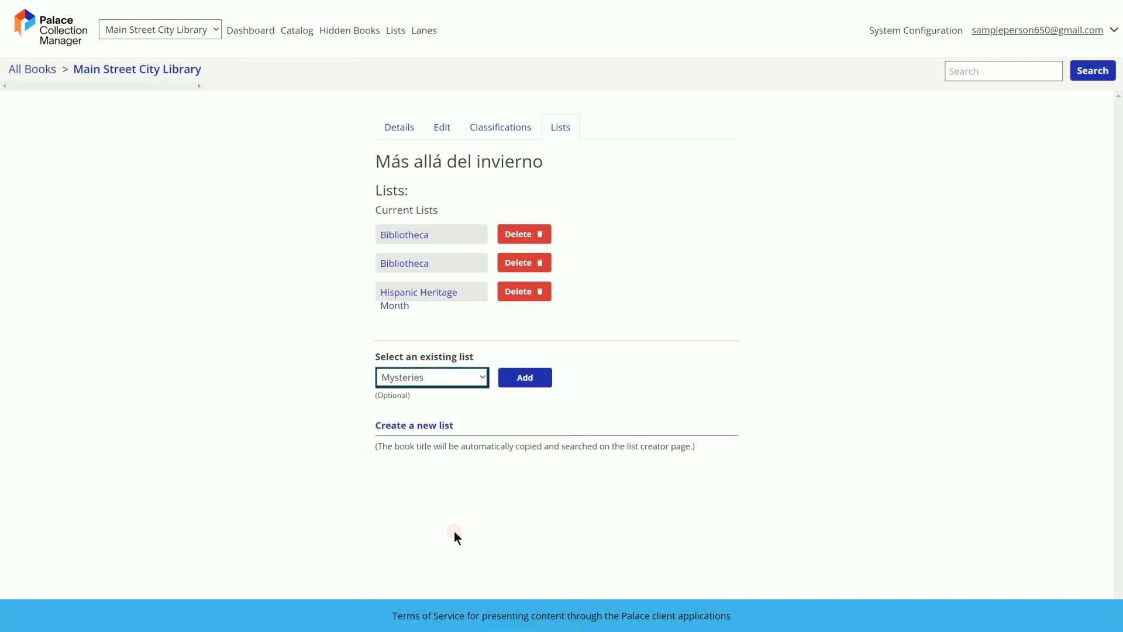
click(530, 384)
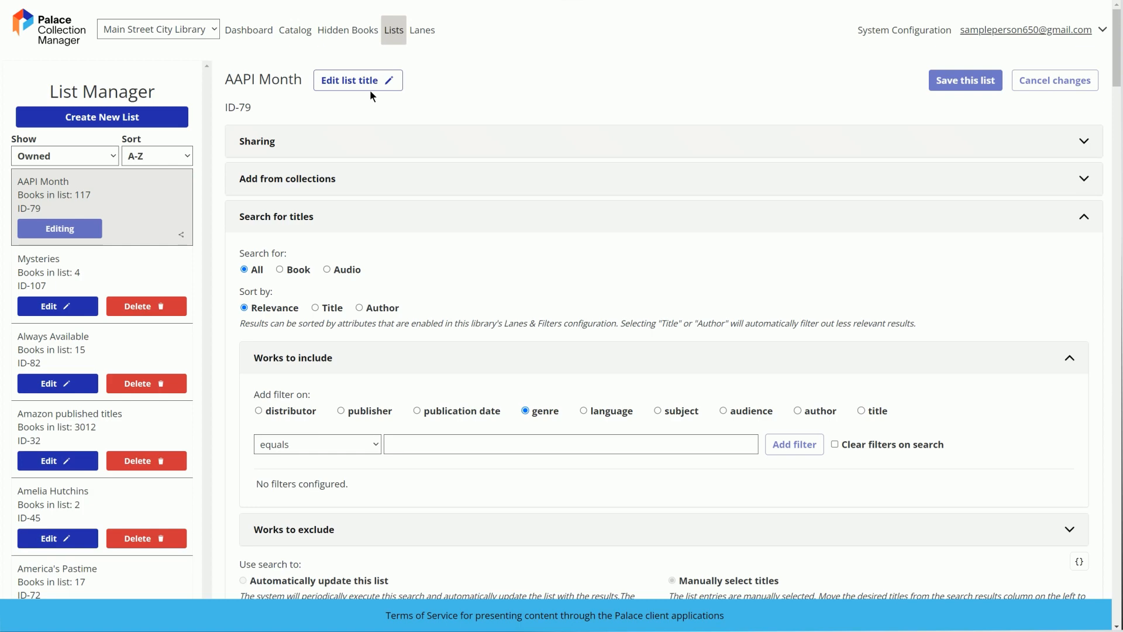
Open the Mysteries list for editing and display its sharing options
click(49, 305)
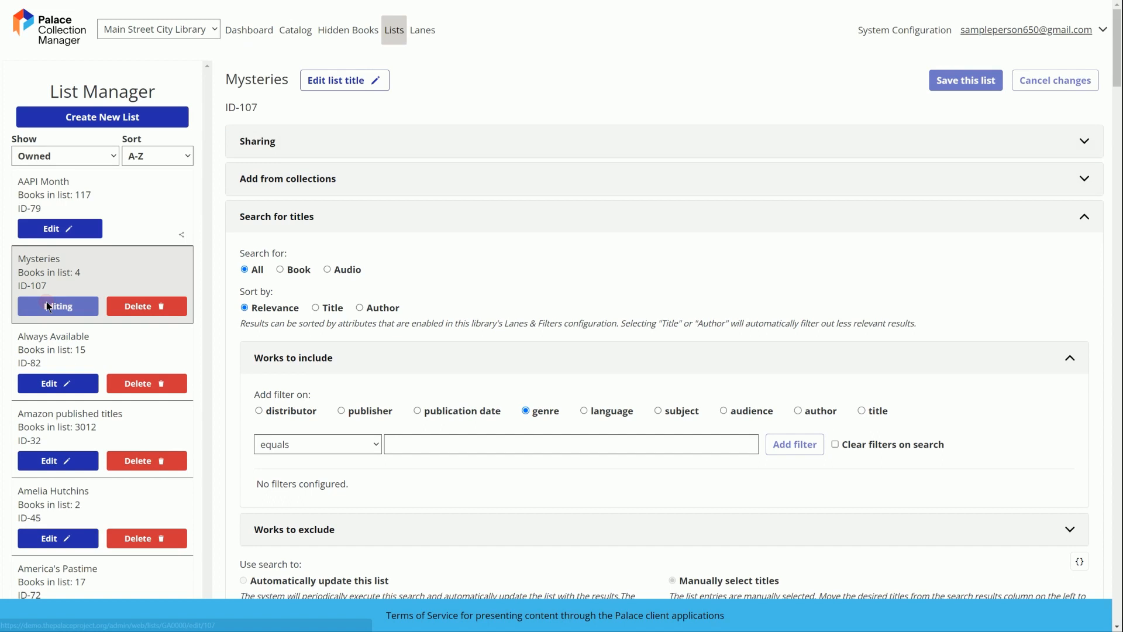
click(490, 141)
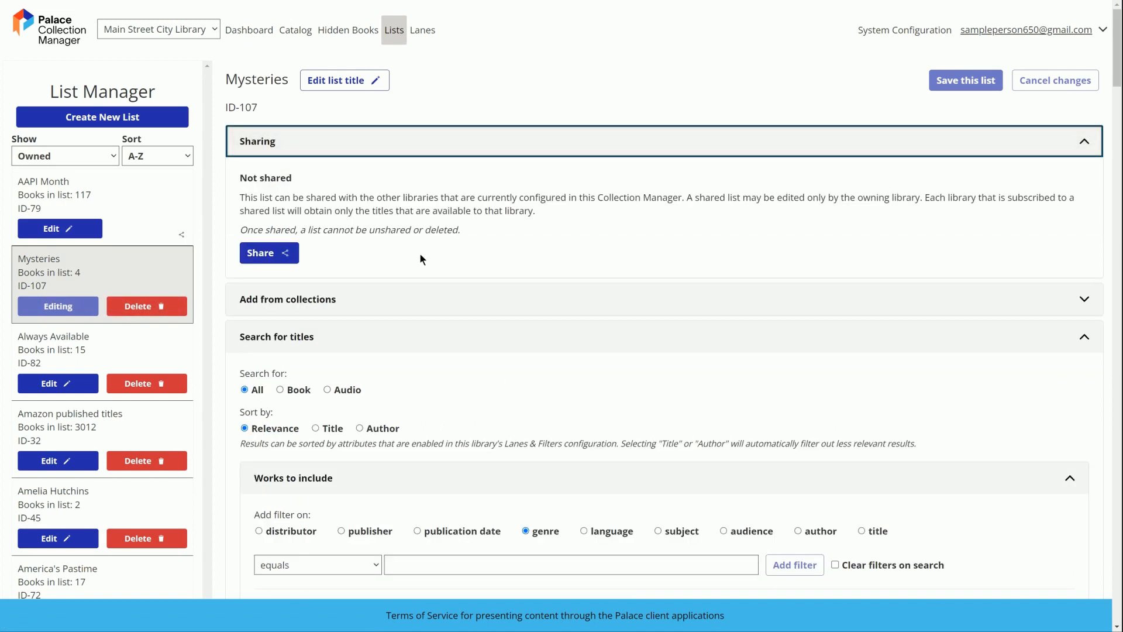